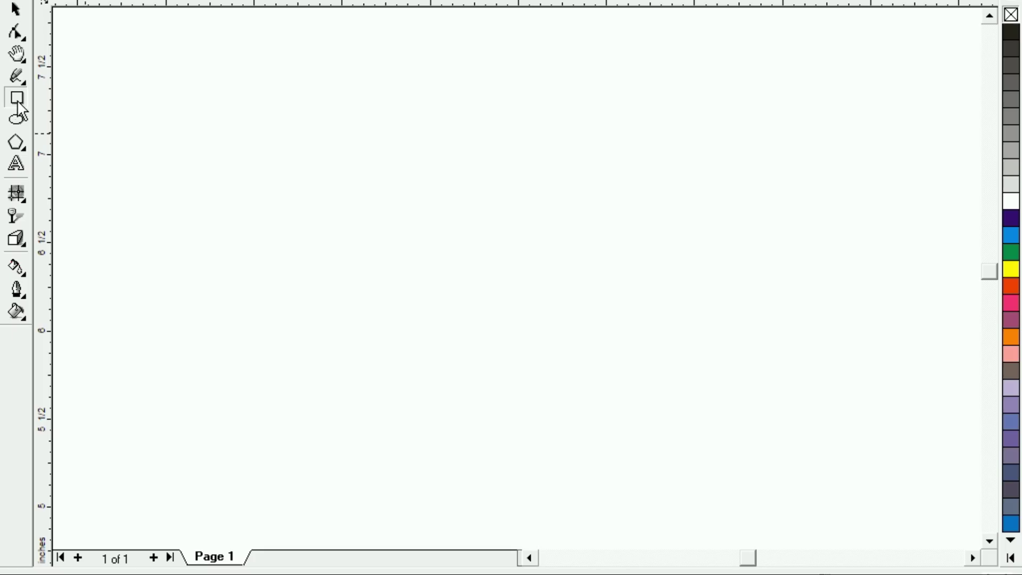
Step: Draw a rectangle about 1.6 in wide and create a centred copy inside it, squeezed vertically to about 0.47 in high
{"action": "left_click", "coordinate": [17, 99]}
{"action": "left_click_drag", "start_coordinate": [240, 147], "coordinate": [525, 343]}
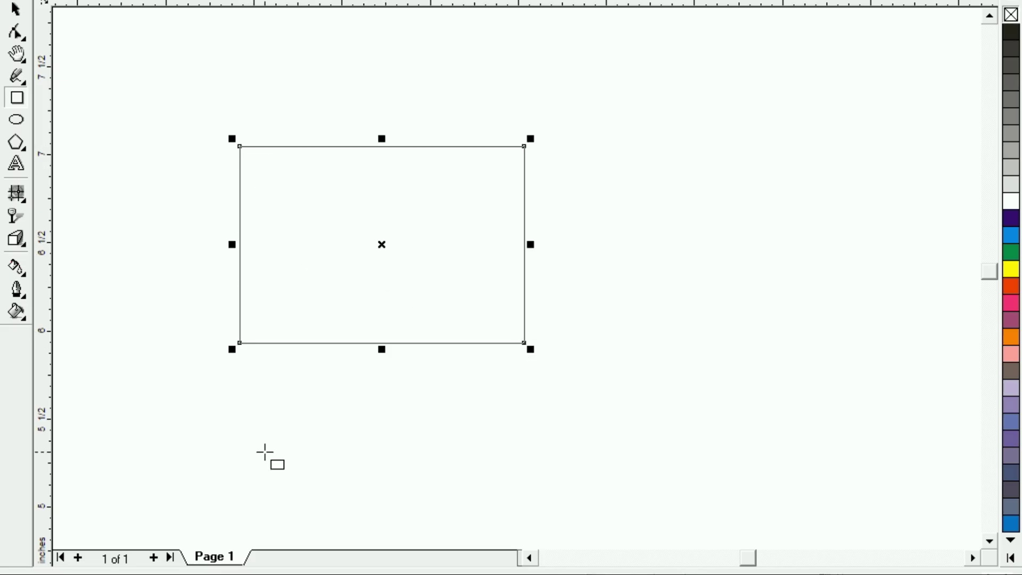
{"action": "left_click", "coordinate": [15, 10]}
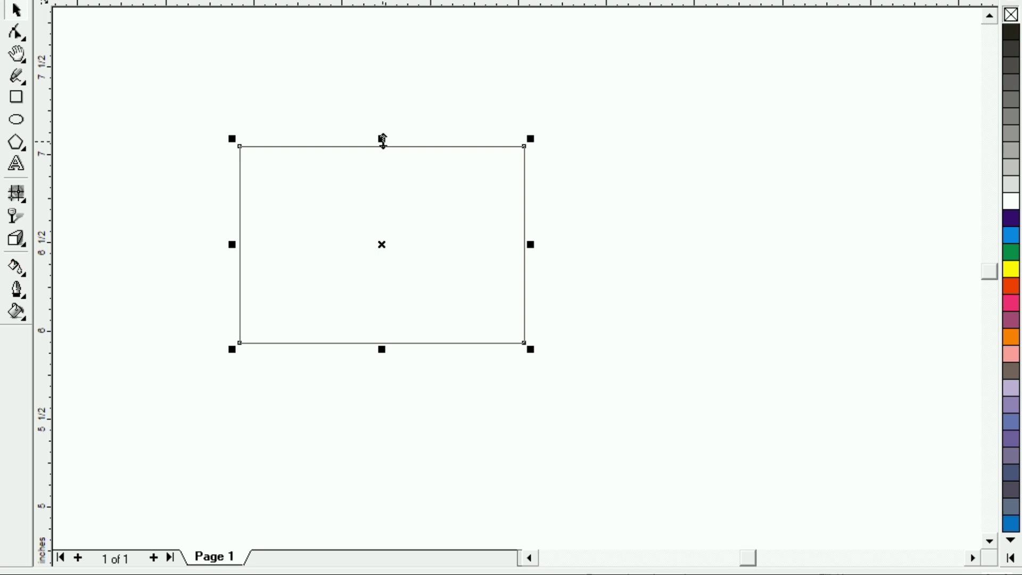
{"action": "left_click_drag", "start_coordinate": [382, 139], "coordinate": [383, 189]}
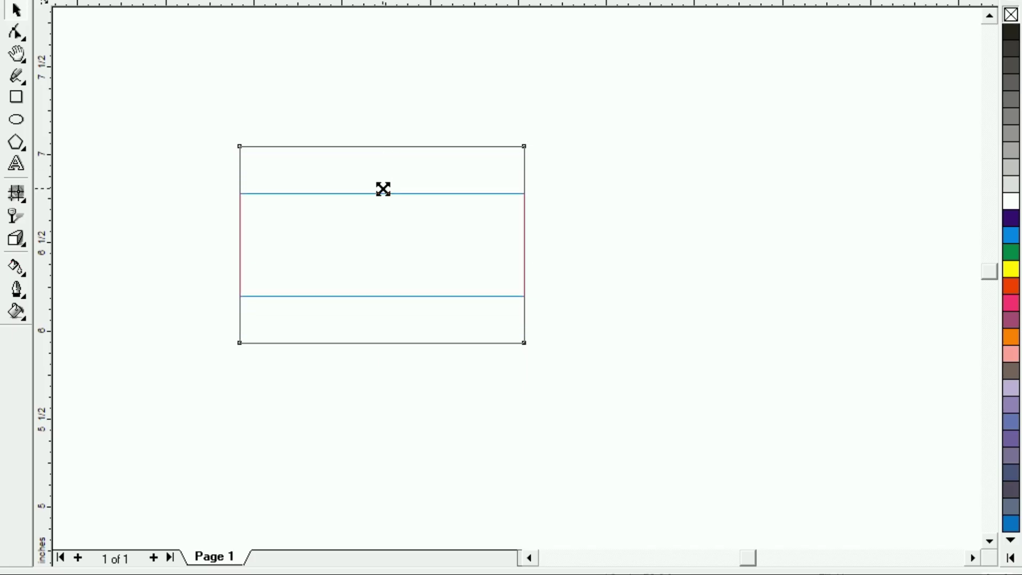
{"action": "left_click_drag", "start_coordinate": [383, 189], "coordinate": [382, 189]}
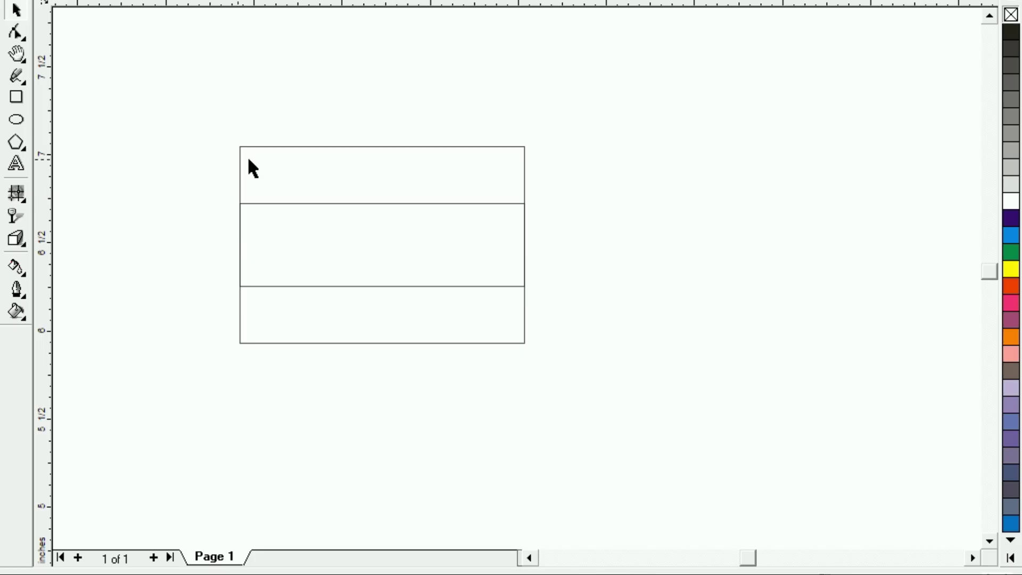
Step: Taper the outer rectangle by adding nodes on its left edge at the inner rectangle's corners and deleting its two left corner nodes
{"action": "left_click", "coordinate": [263, 156]}
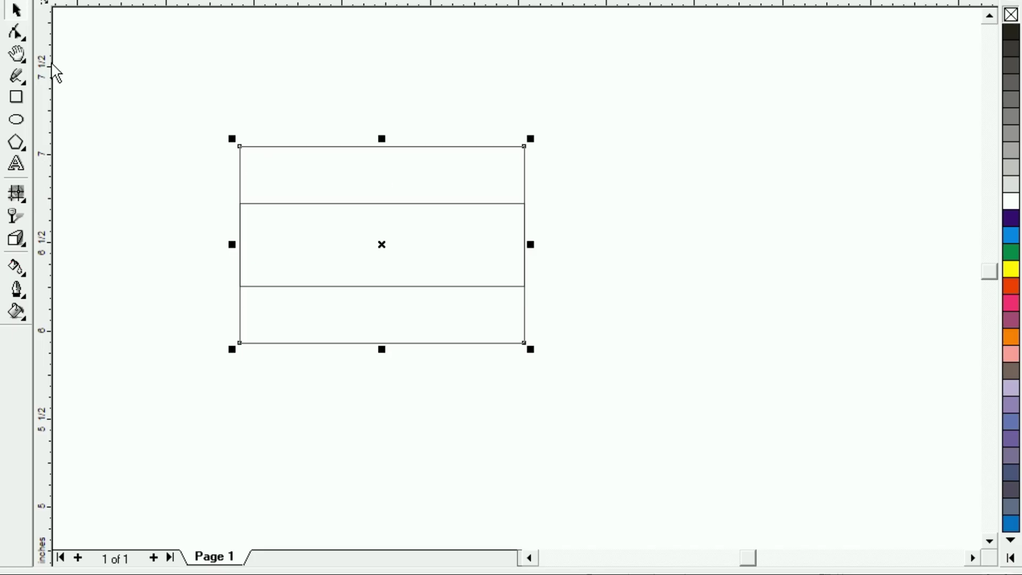
{"action": "left_click", "coordinate": [16, 33]}
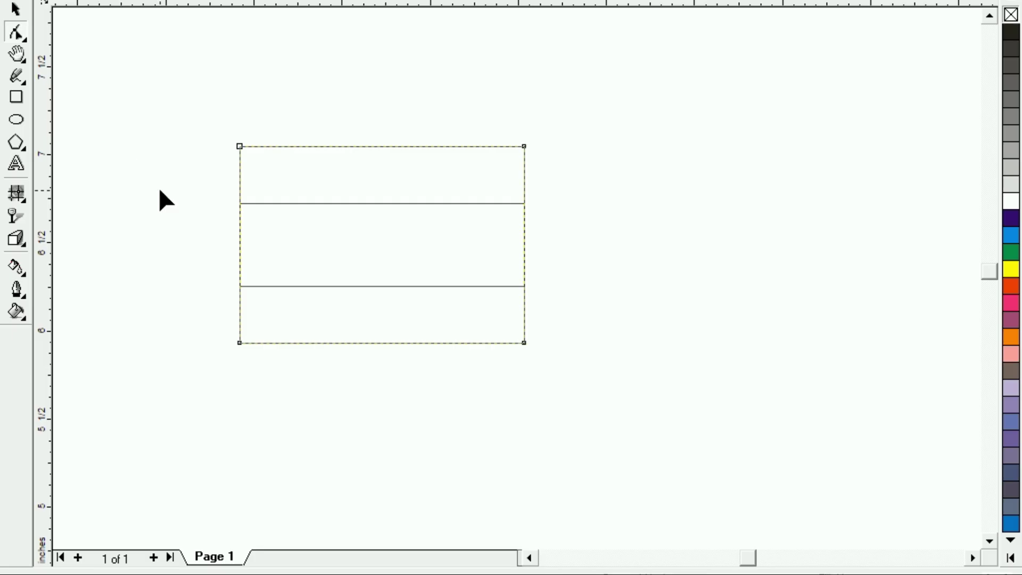
{"action": "double_click", "coordinate": [239, 203]}
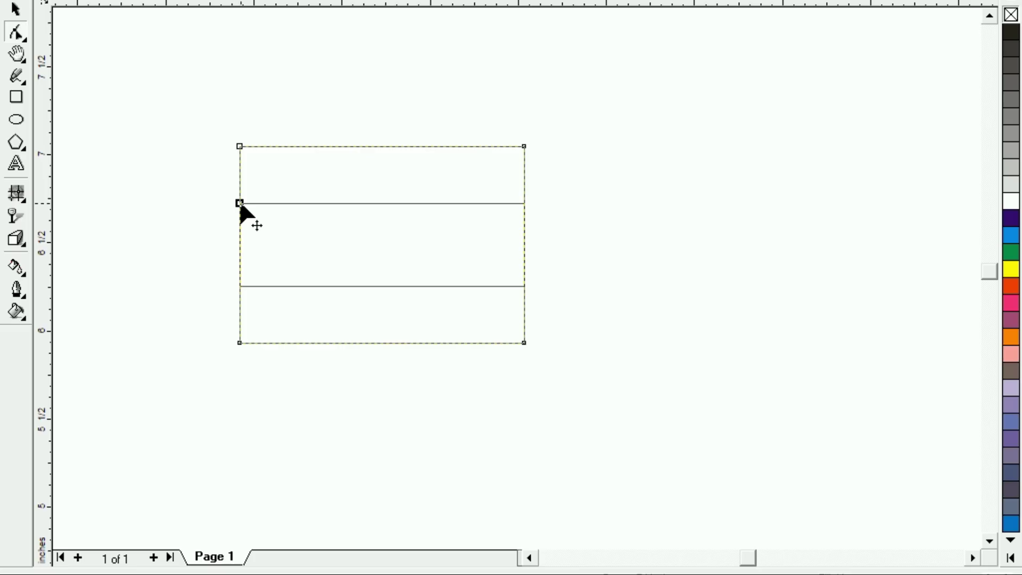
{"action": "double_click", "coordinate": [240, 286]}
{"action": "double_click", "coordinate": [240, 146]}
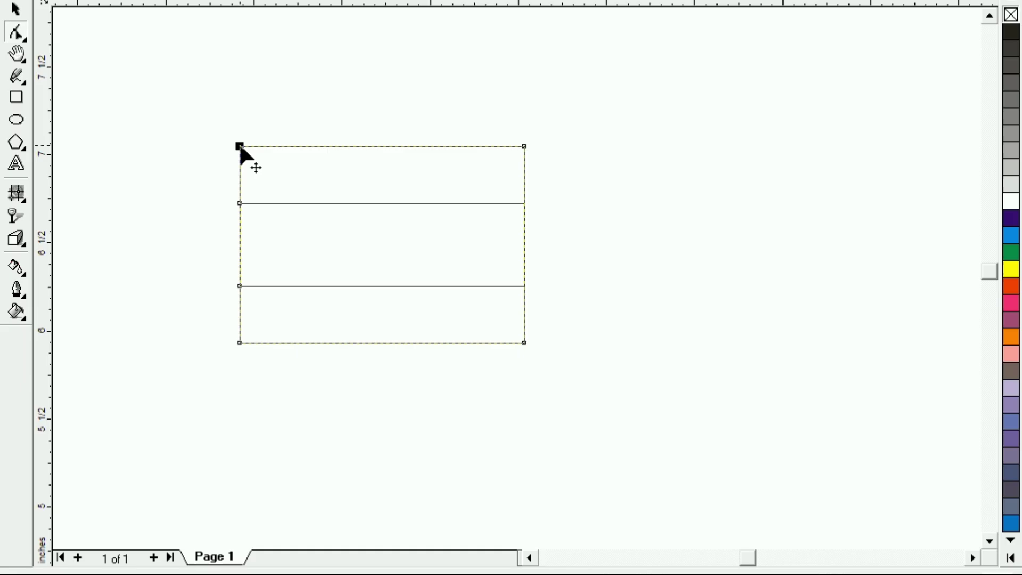
{"action": "double_click", "coordinate": [240, 343]}
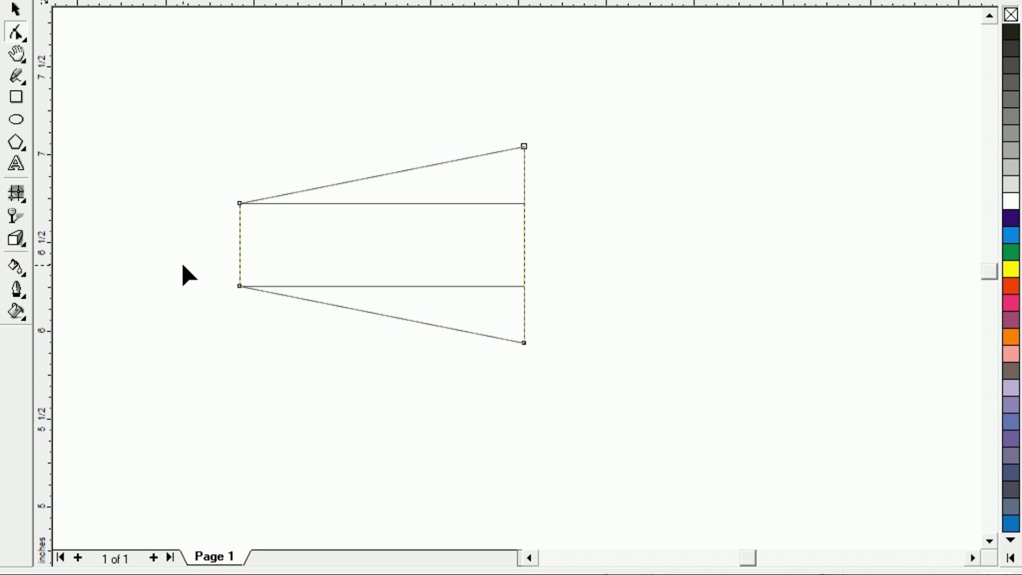
Step: Convert the tapered shape's left and right edges to curves and bow both of them slightly to the left
{"action": "left_click", "coordinate": [240, 246]}
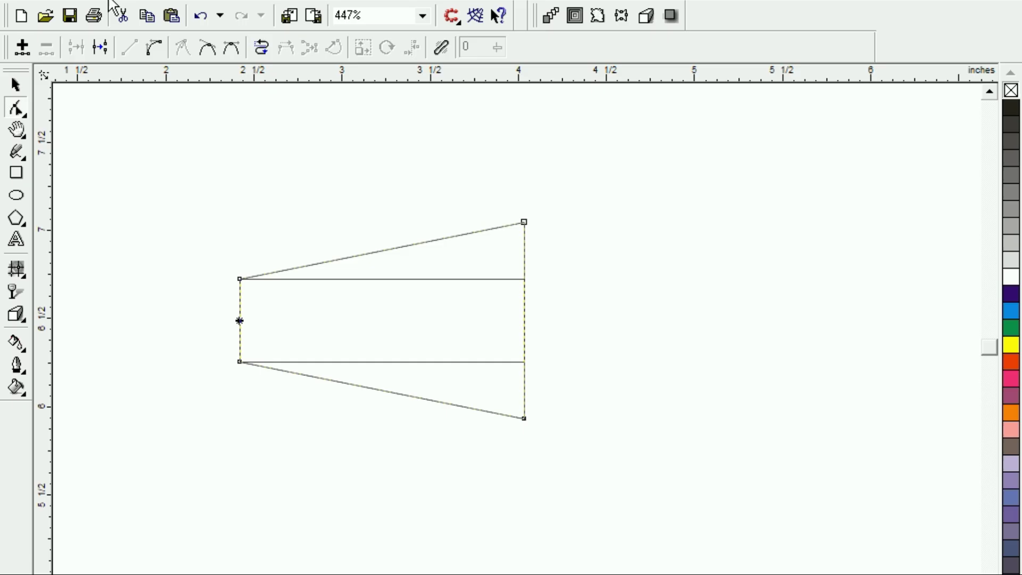
{"action": "left_click", "coordinate": [155, 47]}
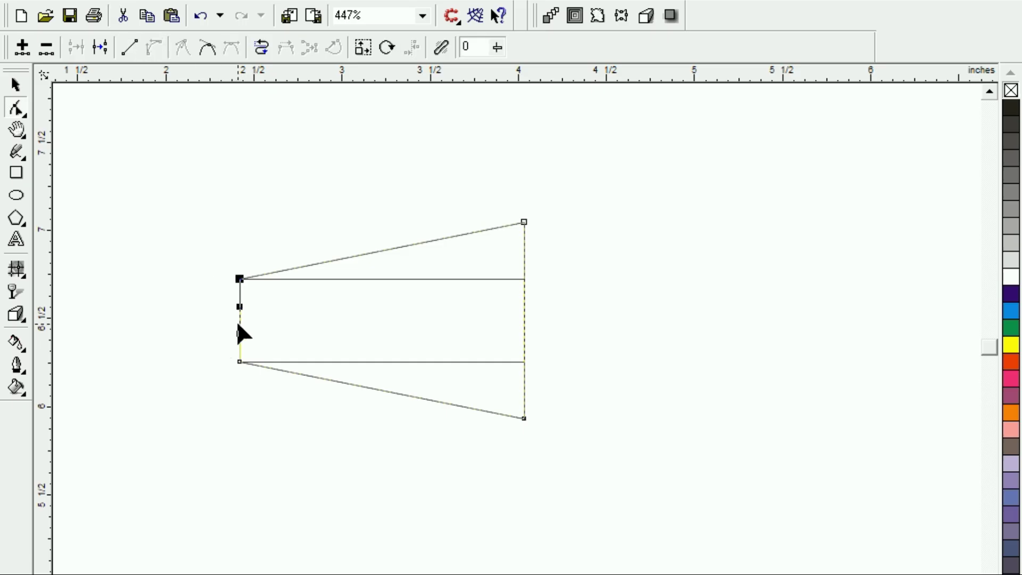
{"action": "left_click_drag", "start_coordinate": [238, 325], "coordinate": [228, 325]}
{"action": "left_click", "coordinate": [525, 321]}
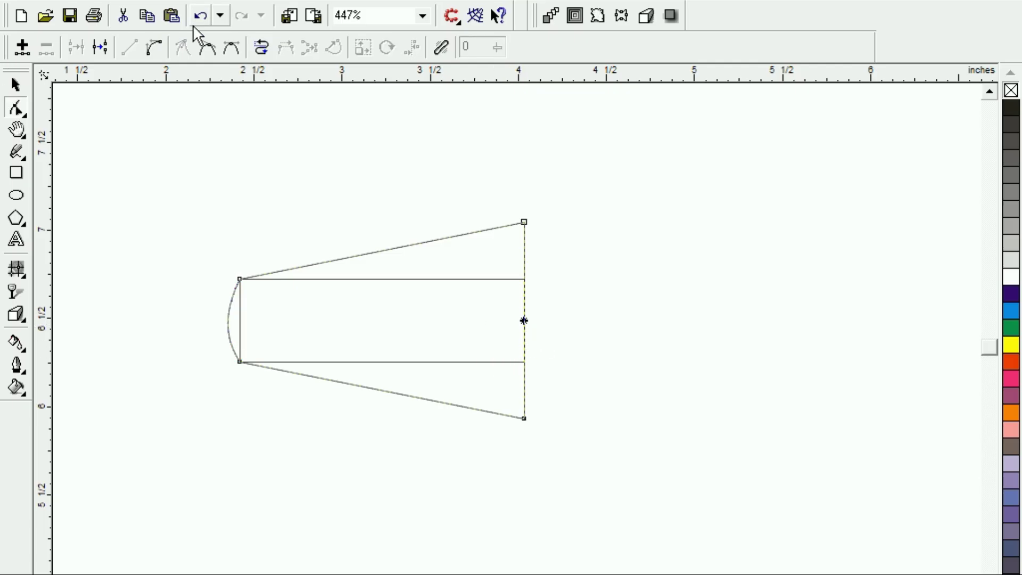
{"action": "left_click", "coordinate": [154, 47]}
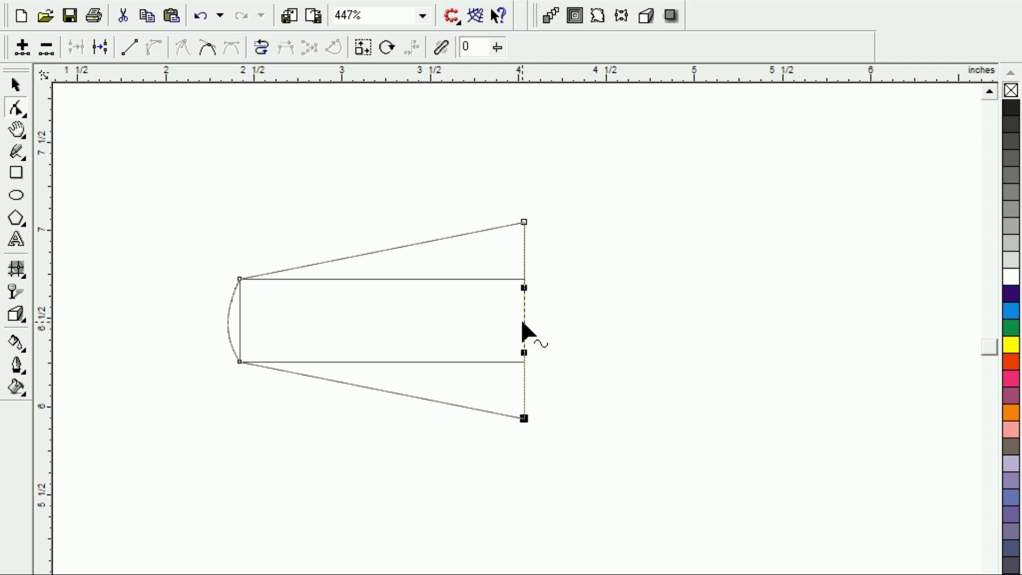
{"action": "left_click_drag", "start_coordinate": [522, 322], "coordinate": [503, 322]}
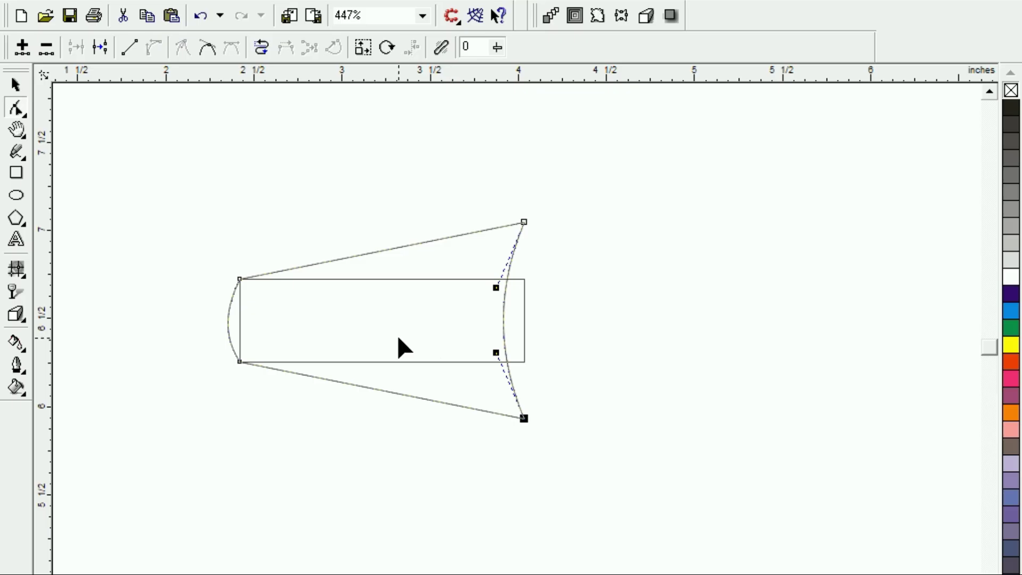
Step: Delete the inner rectangle and stretch the tapered shape vertically about its centre to about 1.55 in high
{"action": "left_click", "coordinate": [15, 84]}
{"action": "left_click", "coordinate": [544, 360]}
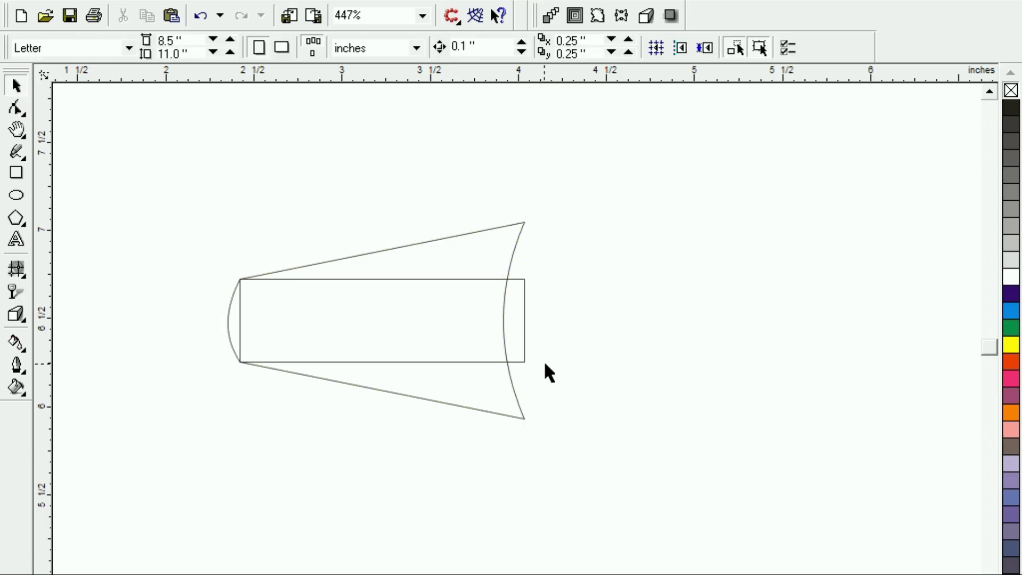
{"action": "left_click", "coordinate": [523, 338]}
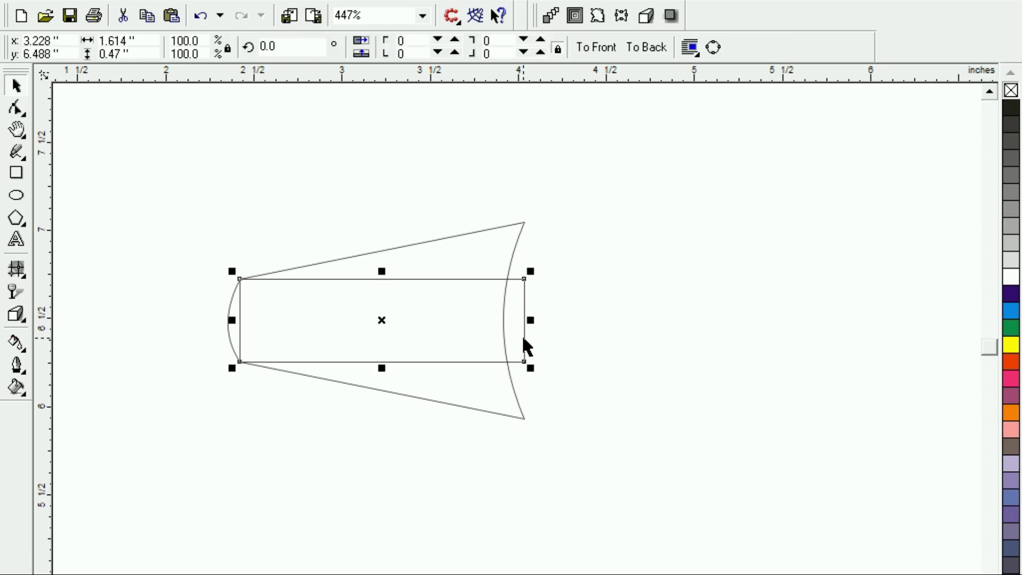
{"action": "key", "text": "Delete"}
{"action": "left_click", "coordinate": [506, 348]}
{"action": "left_click_drag", "start_coordinate": [376, 424], "coordinate": [368, 467]}
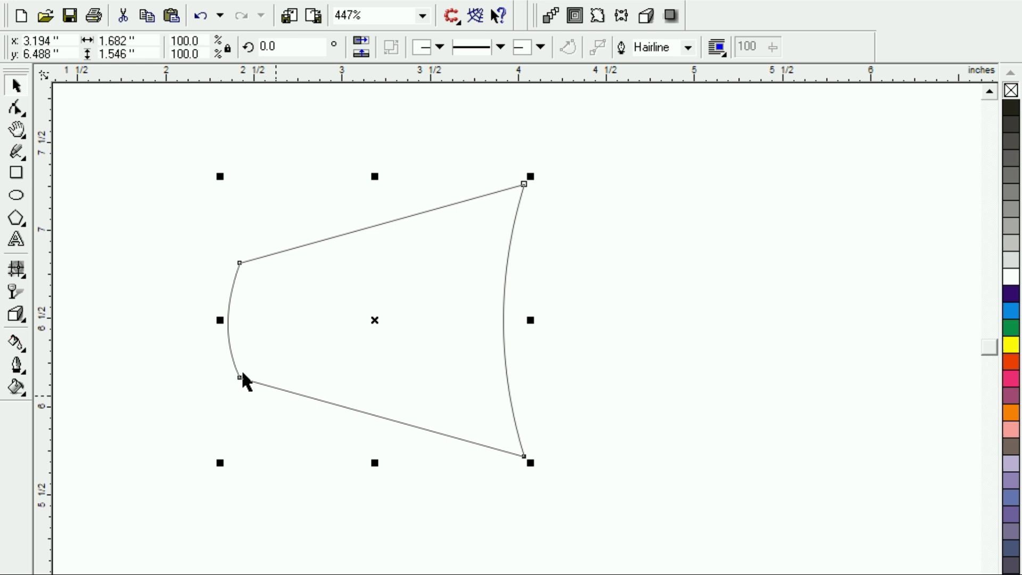
{"action": "left_click", "coordinate": [171, 220]}
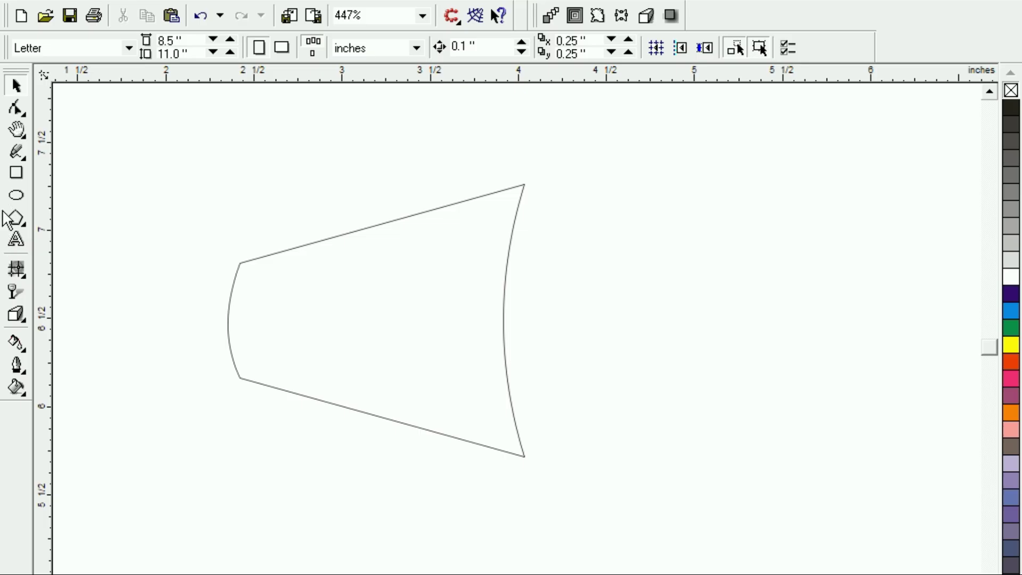
Step: Draw an ellipse about 0.69 by 1.5 in beside the tapered shape's wide end and reduce it to its right half
{"action": "left_click", "coordinate": [18, 196]}
{"action": "mouse_move", "coordinate": [556, 190]}
{"action": "left_mouse_down"}
{"action": "mouse_move", "coordinate": [544, 218]}
{"action": "mouse_move", "coordinate": [582, 379]}
{"action": "mouse_move", "coordinate": [637, 450]}
{"action": "mouse_move", "coordinate": [661, 453]}
{"action": "left_mouse_up"}
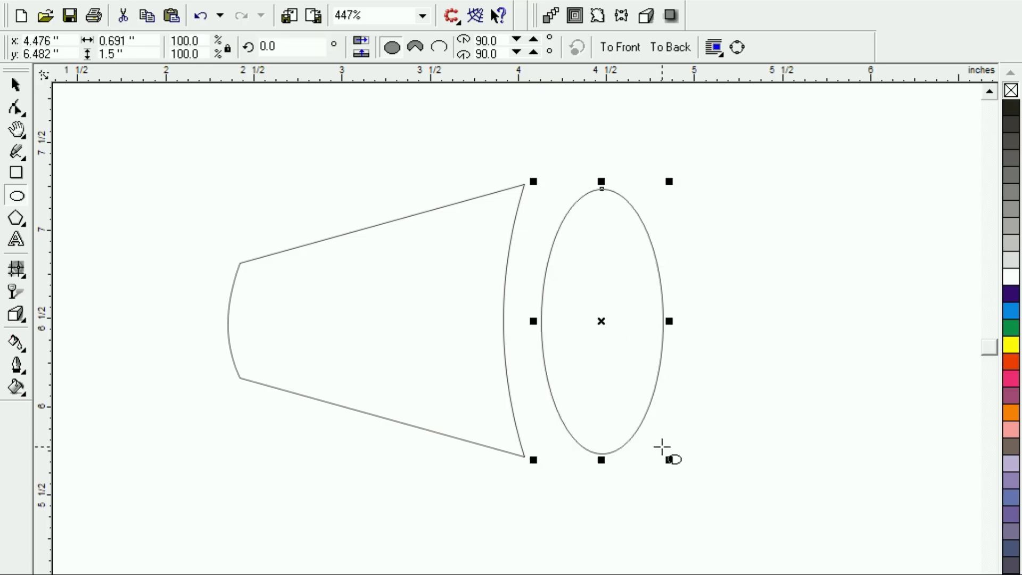
{"action": "left_click", "coordinate": [441, 45]}
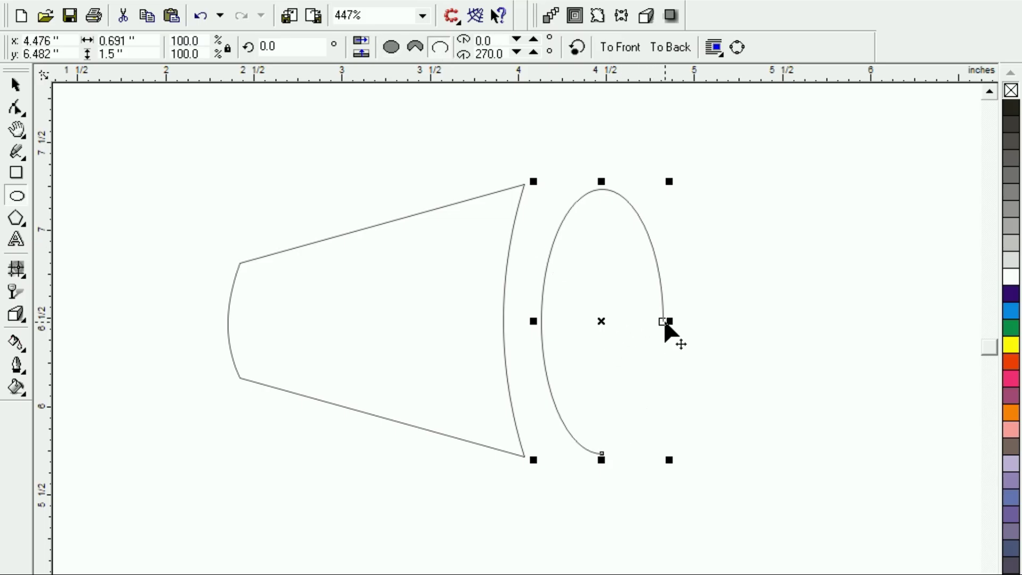
{"action": "left_click_drag", "start_coordinate": [664, 322], "coordinate": [602, 452]}
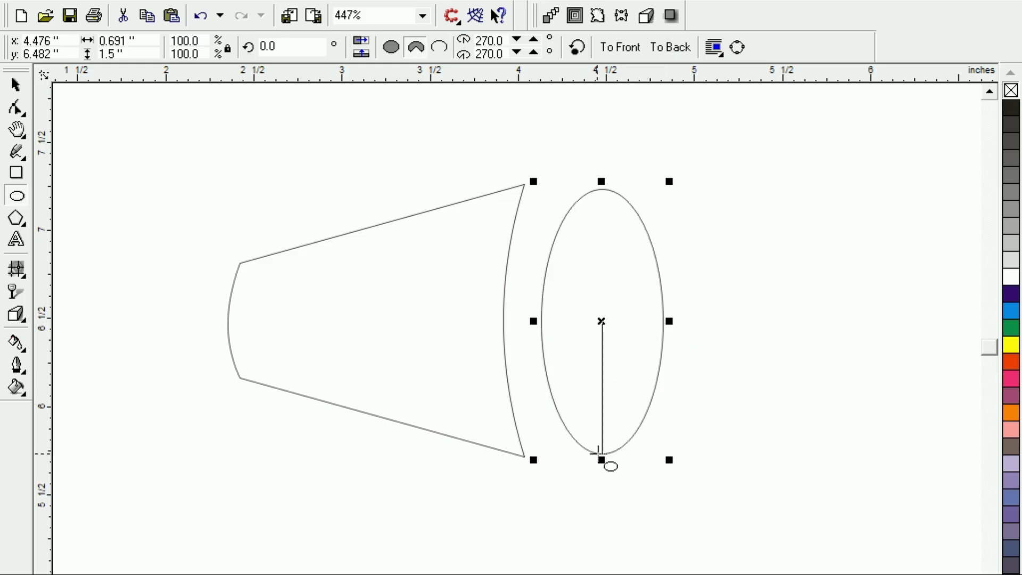
{"action": "left_click", "coordinate": [10, 105]}
{"action": "left_click_drag", "start_coordinate": [586, 448], "coordinate": [603, 225]}
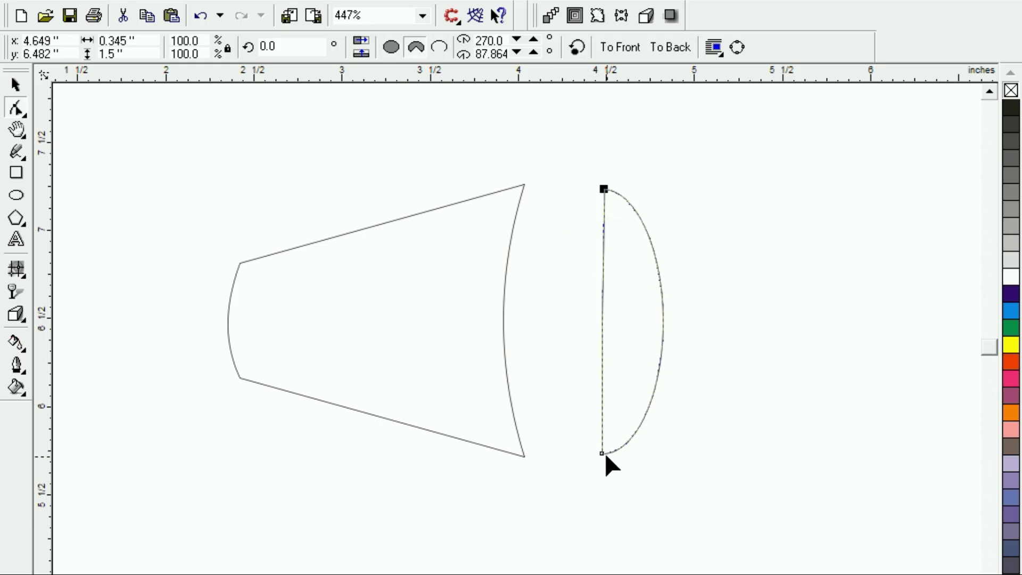
{"action": "left_click", "coordinate": [14, 103]}
{"action": "left_click", "coordinate": [15, 85]}
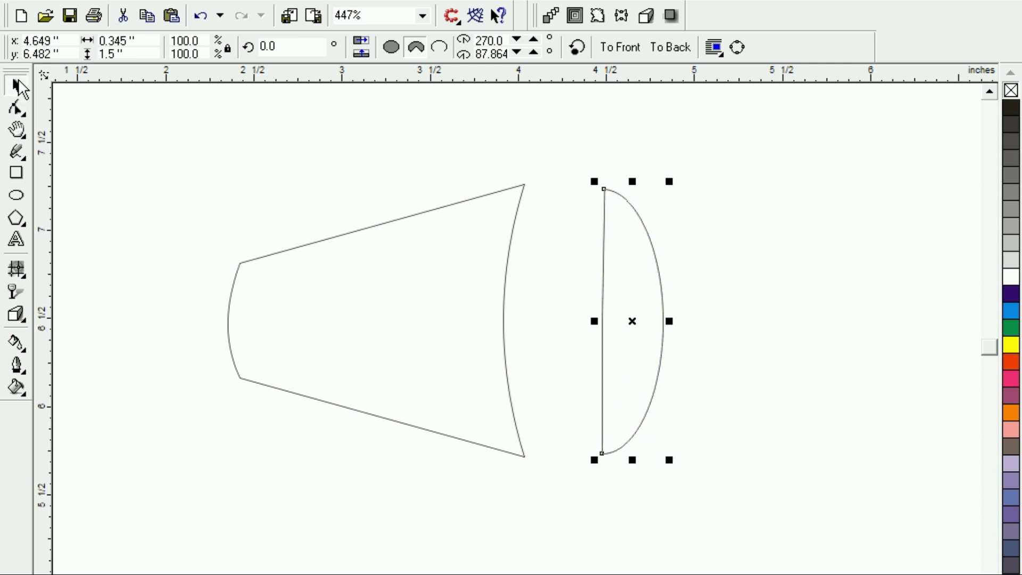
Step: Move the half ellipse against the tapered shape's wide end and change it to an open arc
{"action": "left_click_drag", "start_coordinate": [637, 323], "coordinate": [555, 314]}
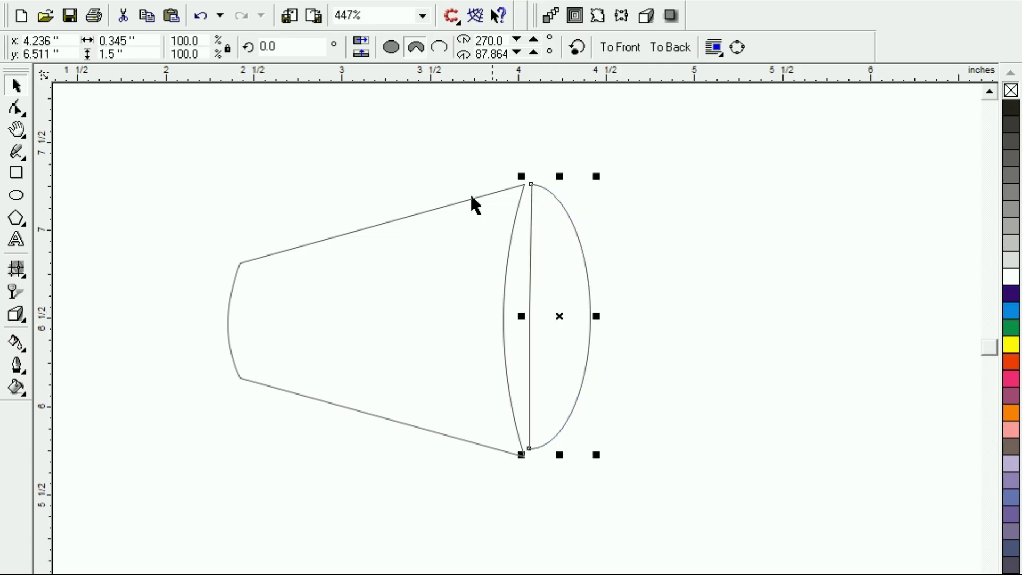
{"action": "left_click", "coordinate": [439, 48]}
{"action": "left_click", "coordinate": [813, 355]}
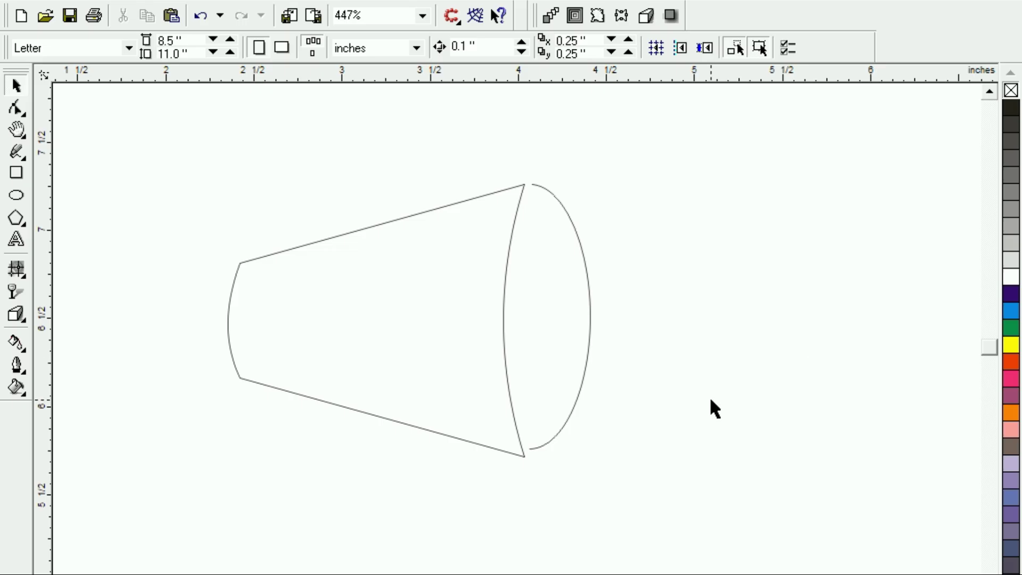
Step: Create five successively smaller concentric copies of the arc, starting with one about 0.26 by 1.13 in
{"action": "left_click", "coordinate": [589, 341]}
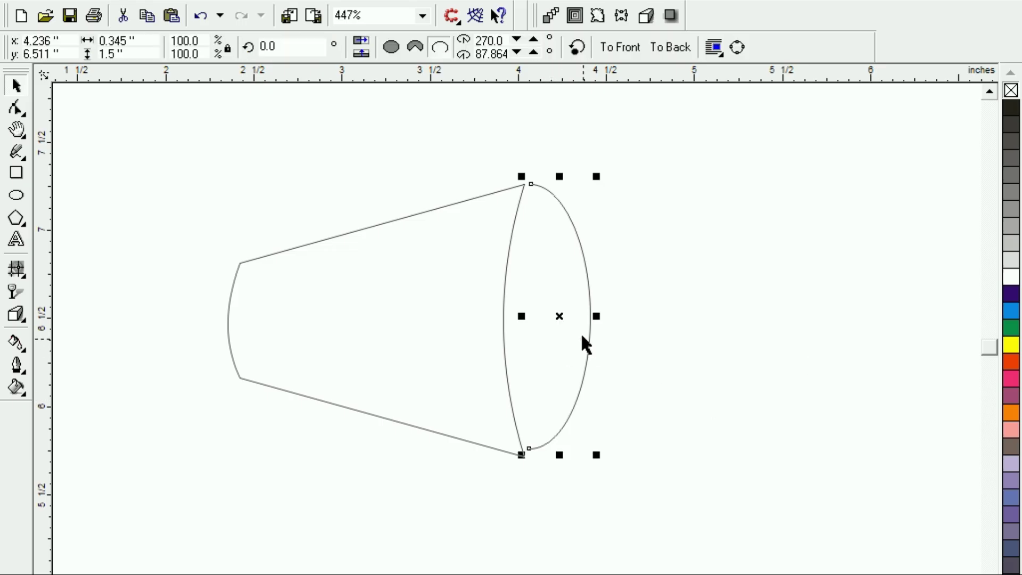
{"action": "left_click_drag", "start_coordinate": [521, 175], "coordinate": [532, 212]}
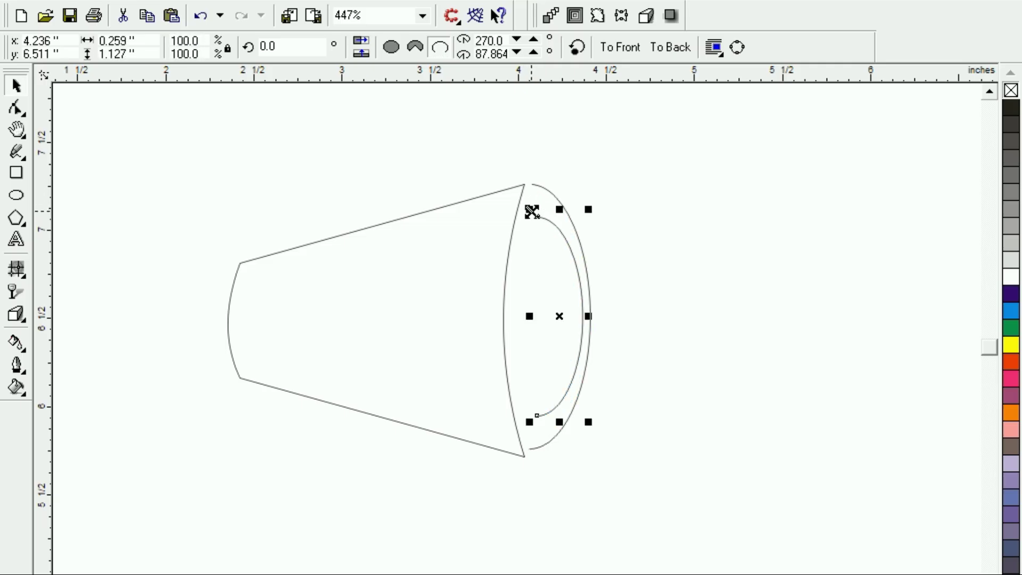
{"action": "key", "text": "ctrl+r"}
{"action": "key", "text": "ctrl+r"}
{"action": "key", "text": "ctrl+r"}
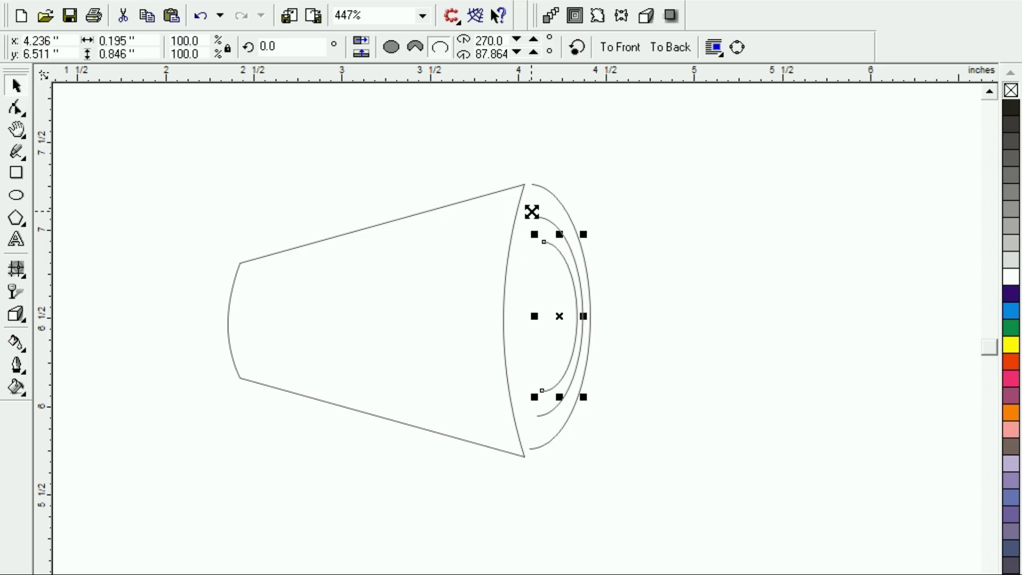
{"action": "key", "text": "ctrl+r"}
{"action": "left_click", "coordinate": [737, 306]}
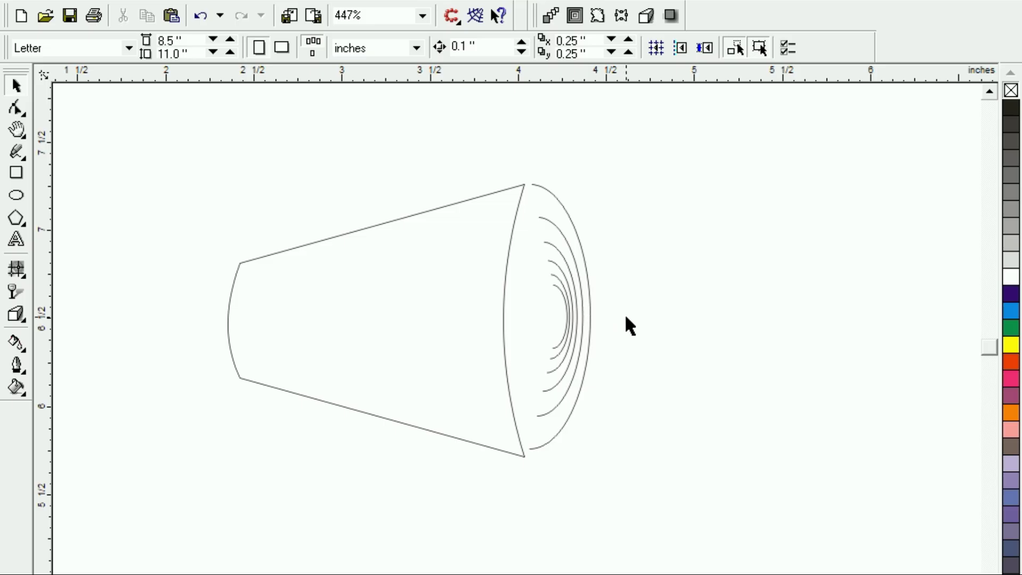
Step: Move the two smallest arcs to the left, with the innermost one closest to the tapered shape's curved edge
{"action": "left_click", "coordinate": [564, 313]}
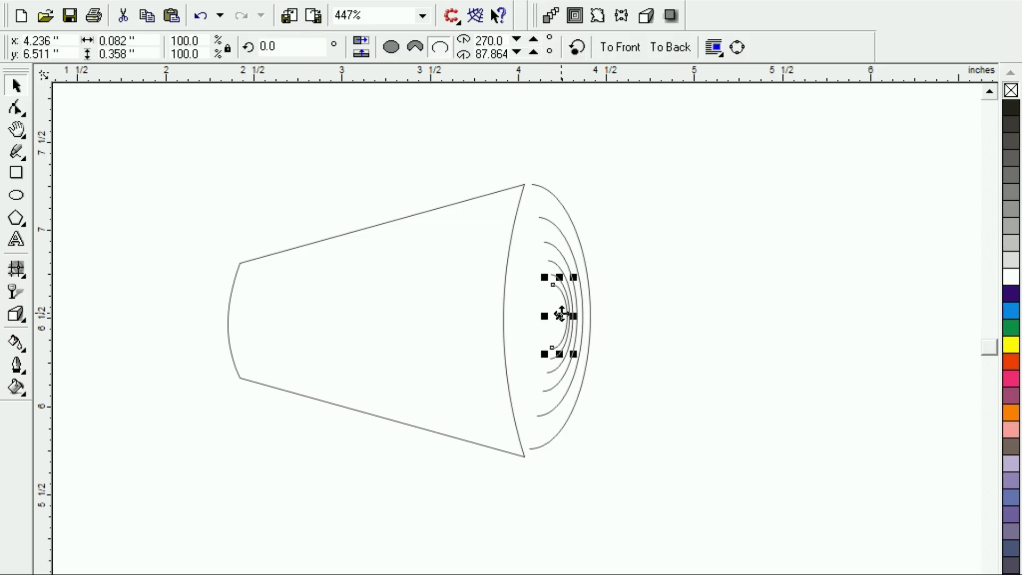
{"action": "left_click_drag", "start_coordinate": [564, 314], "coordinate": [554, 294]}
{"action": "left_click", "coordinate": [611, 319]}
{"action": "left_click", "coordinate": [564, 295]}
{"action": "left_click", "coordinate": [630, 290]}
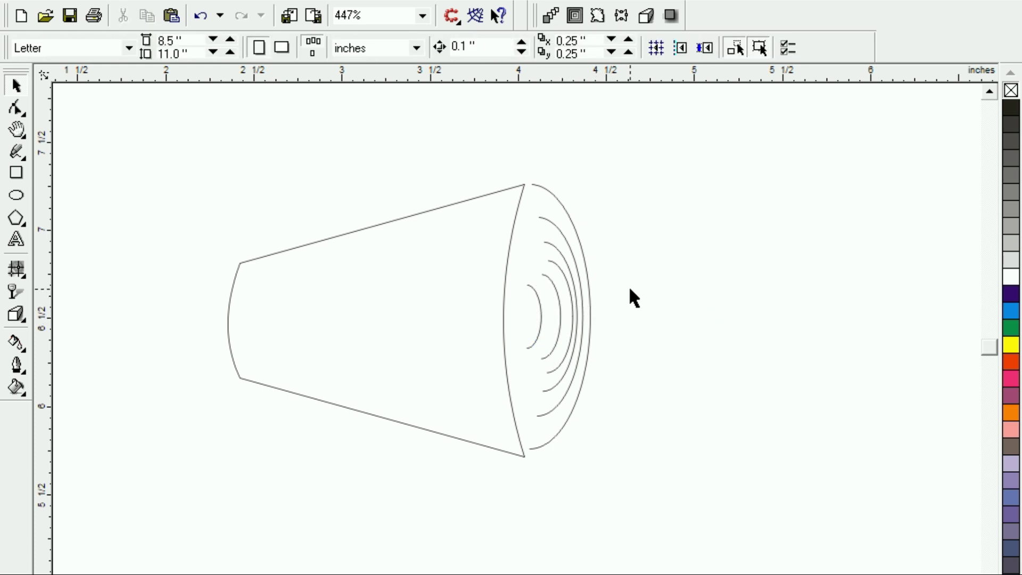
Step: Distribute the six arcs horizontally with equal spacing within the extent of the selection
{"action": "left_click_drag", "start_coordinate": [686, 142], "coordinate": [514, 459]}
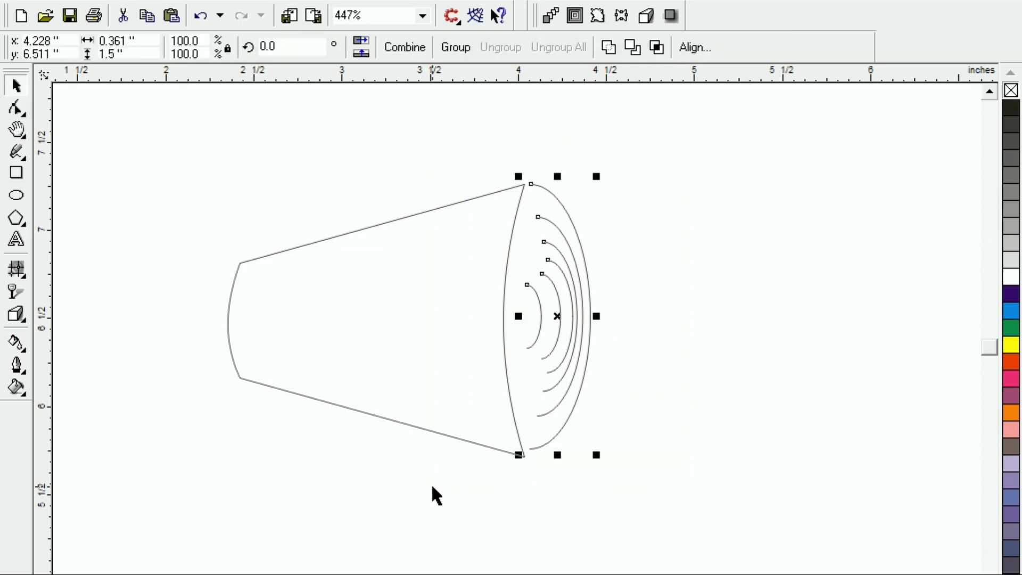
{"action": "left_click", "coordinate": [692, 48]}
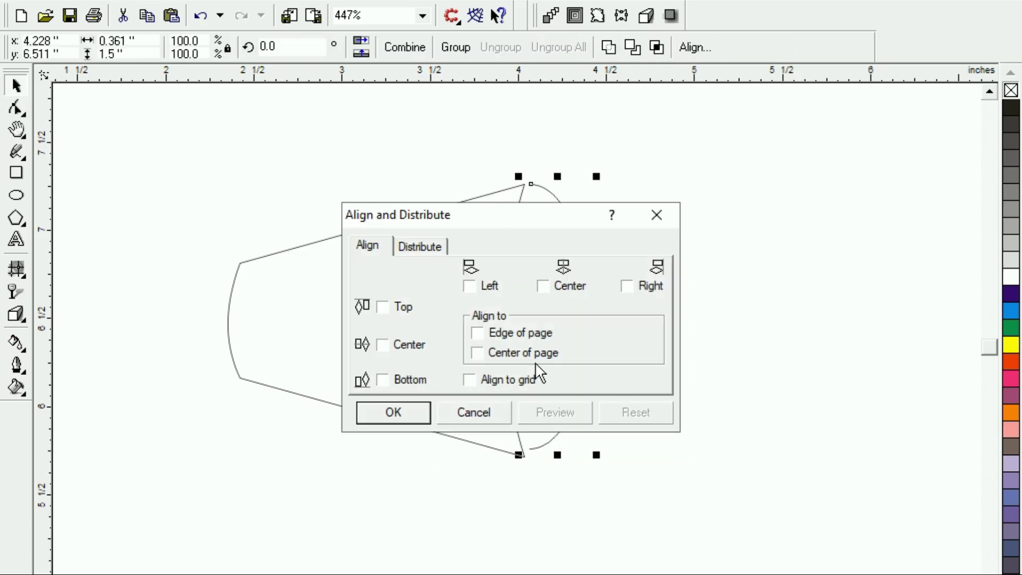
{"action": "left_click", "coordinate": [437, 248]}
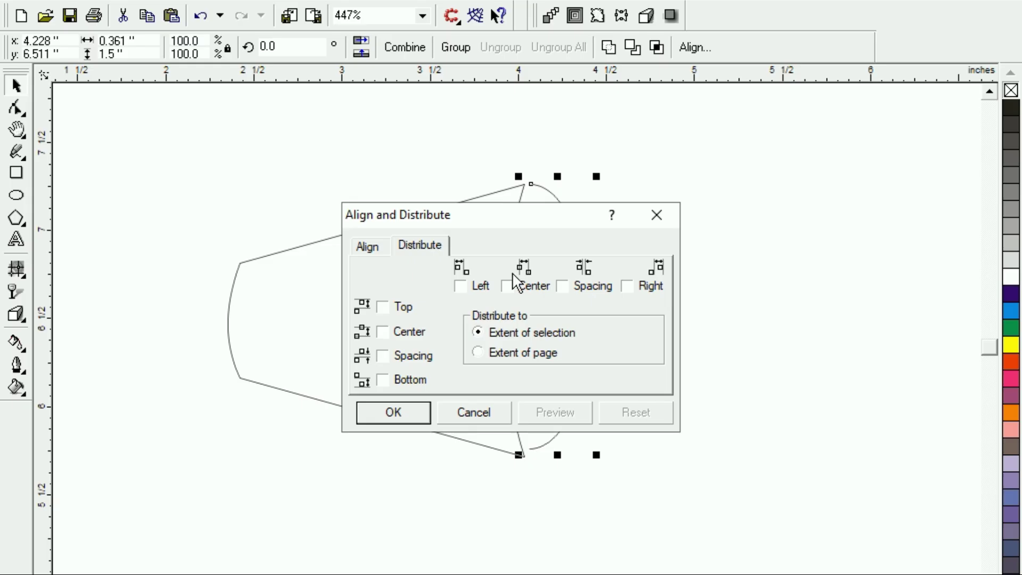
{"action": "left_click", "coordinate": [583, 289]}
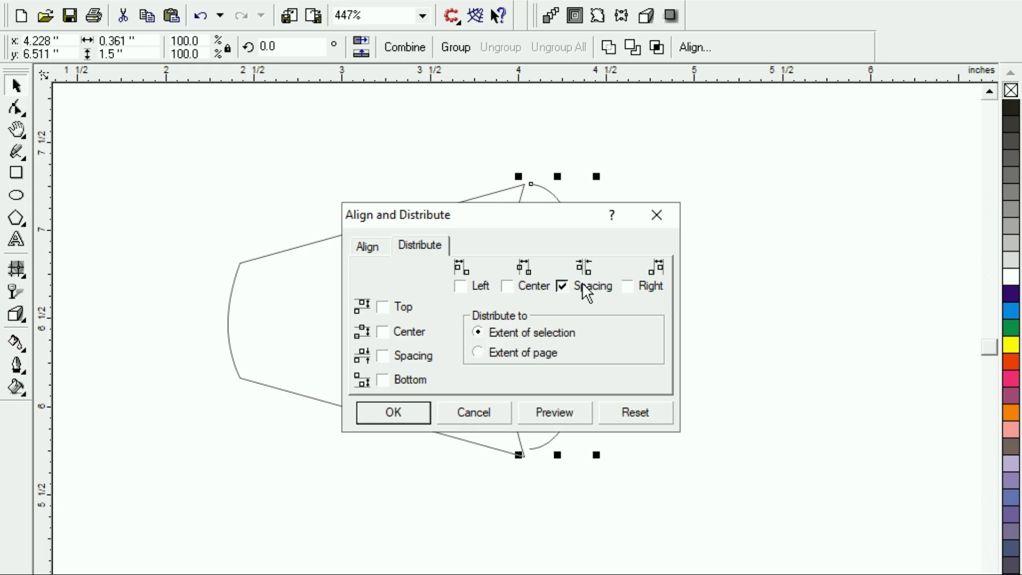
{"action": "left_click", "coordinate": [393, 413]}
{"action": "left_click", "coordinate": [787, 360]}
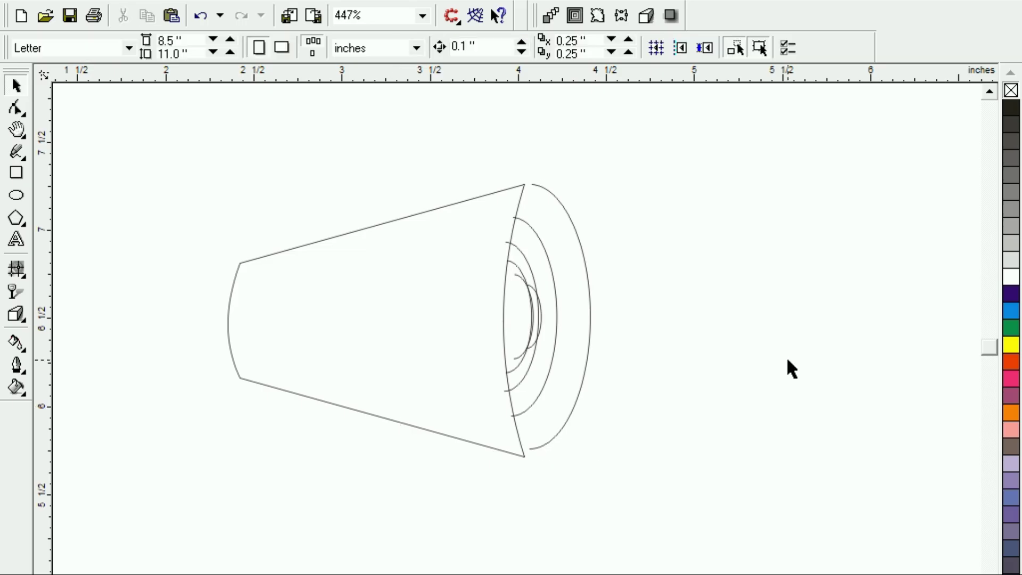
Step: Delete the two smallest arcs beside the tapered shape's wide end
{"action": "left_click", "coordinate": [539, 318]}
{"action": "left_click", "coordinate": [544, 318]}
{"action": "left_click", "coordinate": [516, 356]}
{"action": "key", "text": "Delete"}
Step: Nudge the four remaining arcs 0.1 in to the right, clear of the tapered shape's curved edge
{"action": "left_click_drag", "start_coordinate": [607, 482], "coordinate": [493, 171]}
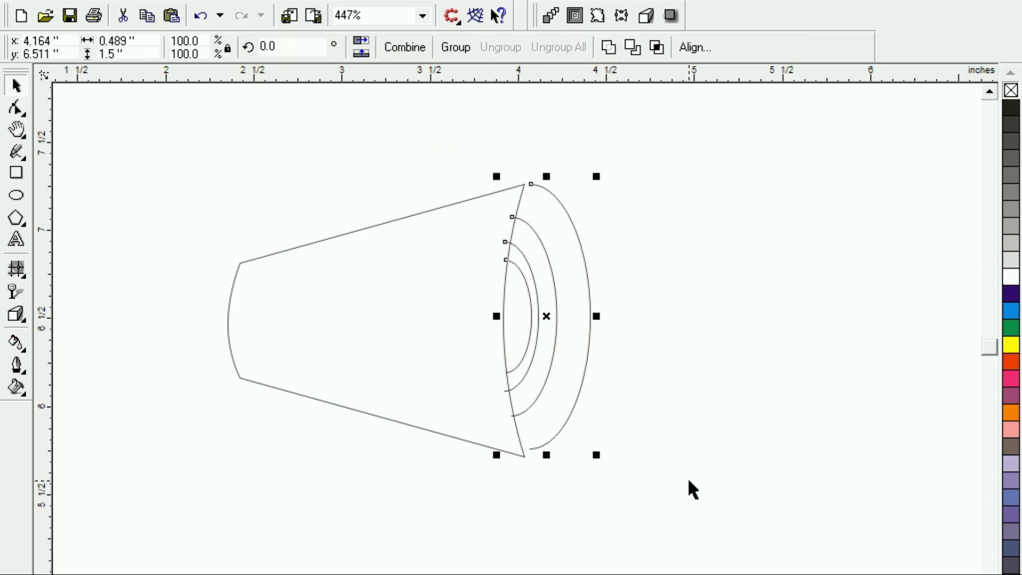
{"action": "key", "text": "Right"}
{"action": "left_click", "coordinate": [696, 434]}
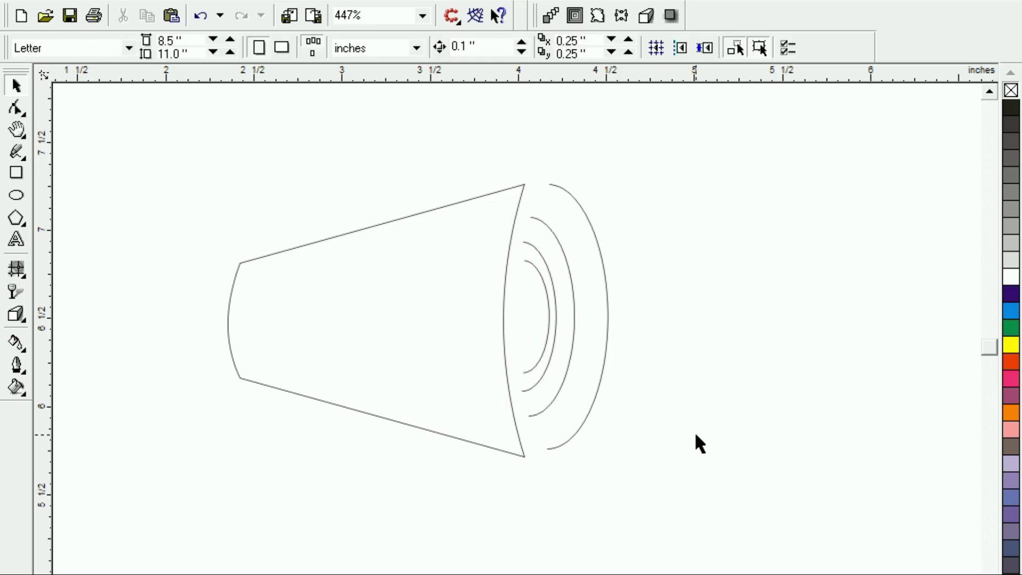
Step: Move the innermost arc about 0.05 in to the left and the second-largest arc slightly to the right to even out the gaps
{"action": "left_click", "coordinate": [548, 317]}
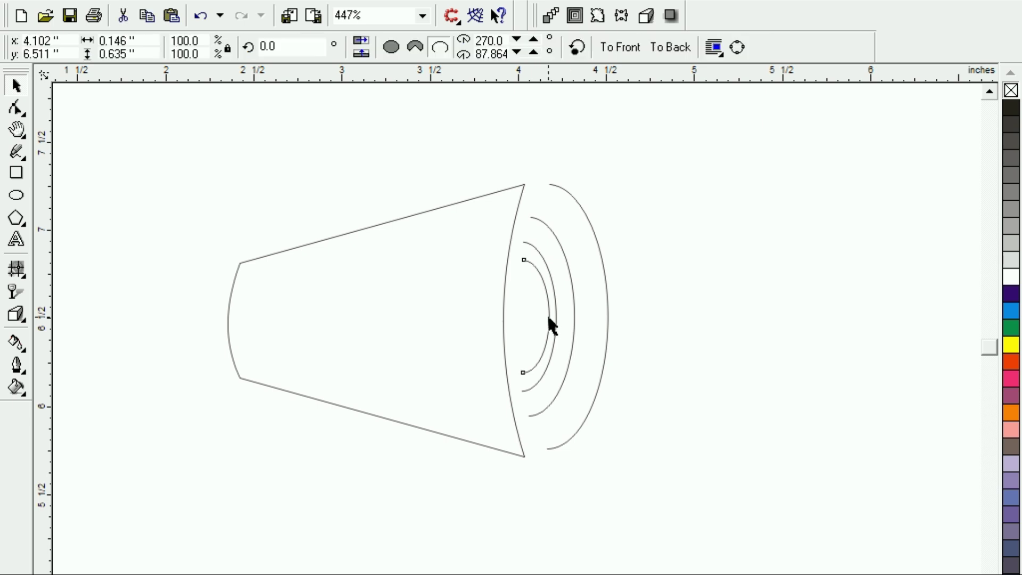
{"action": "left_click_drag", "start_coordinate": [538, 315], "coordinate": [530, 319]}
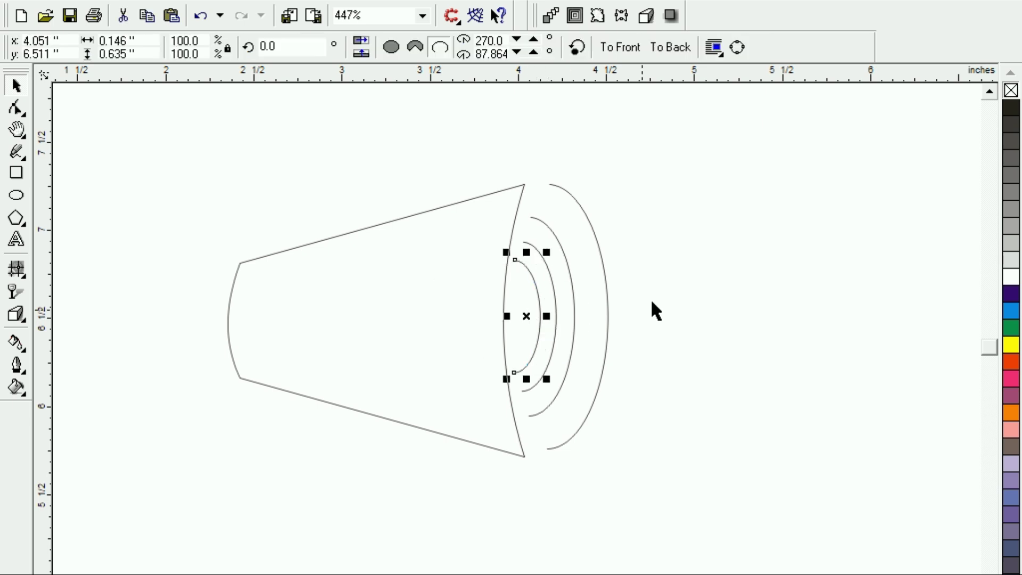
{"action": "left_click", "coordinate": [579, 288]}
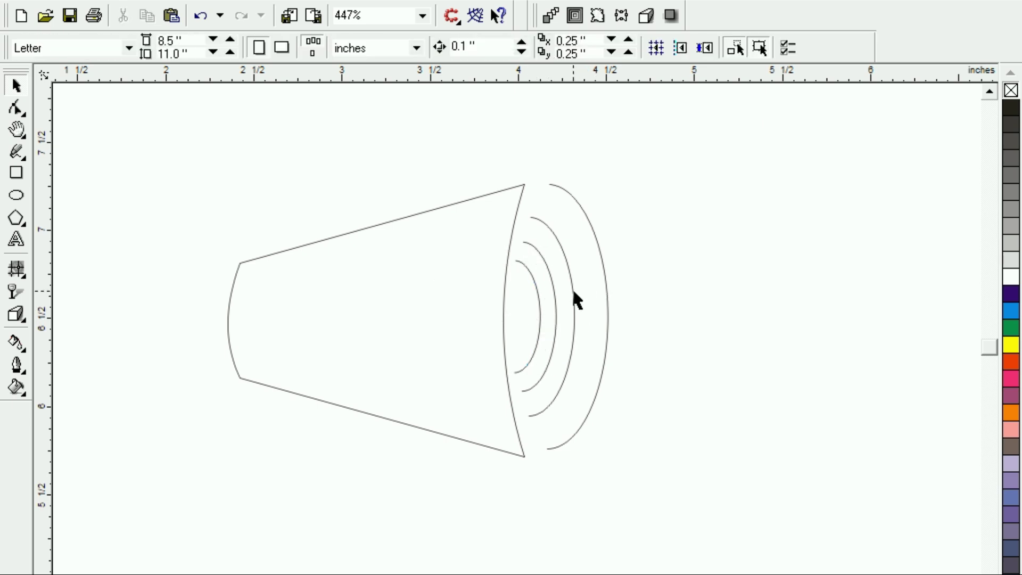
{"action": "left_click", "coordinate": [573, 288]}
{"action": "left_click_drag", "start_coordinate": [572, 289], "coordinate": [578, 292]}
{"action": "left_click", "coordinate": [674, 301]}
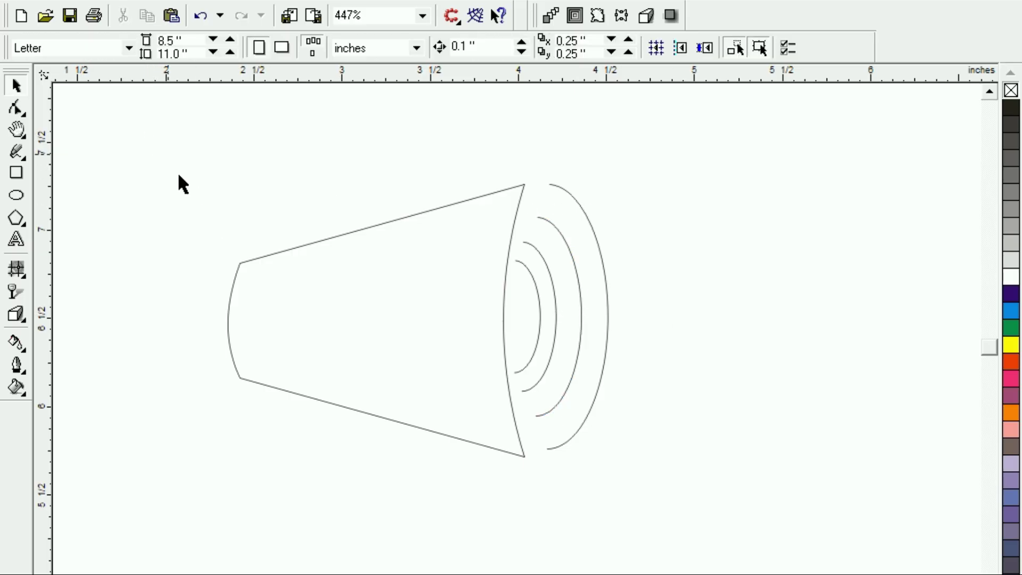
Step: Shorten the tapered shape horizontally from its narrow end, keeping the wide end in place
{"action": "left_click", "coordinate": [228, 321]}
{"action": "left_click_drag", "start_coordinate": [218, 322], "coordinate": [254, 320]}
{"action": "left_click", "coordinate": [181, 265]}
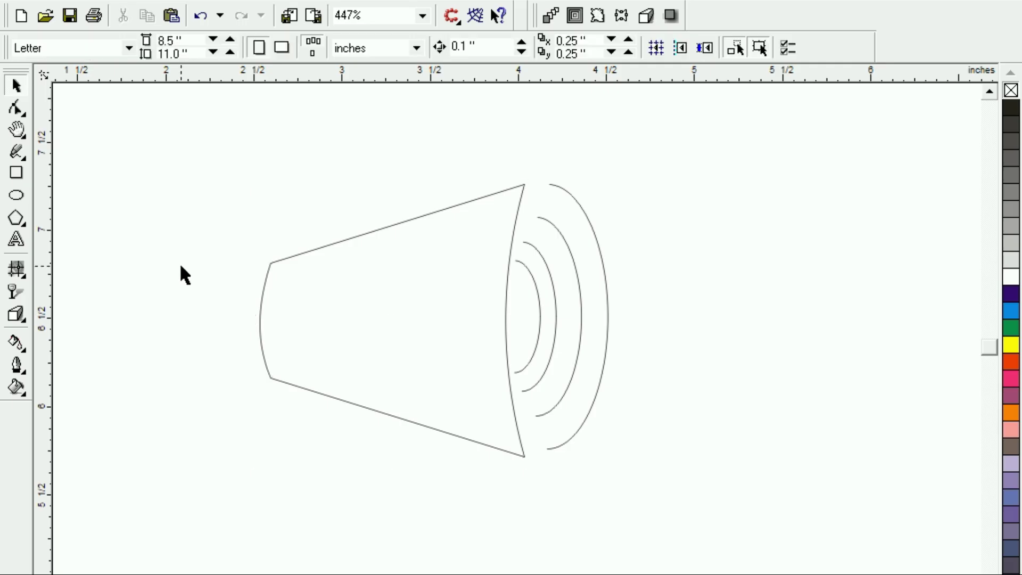
{"action": "left_click", "coordinate": [268, 328]}
{"action": "left_click", "coordinate": [203, 114]}
Step: Give the tapered shape and all four arcs a 4-point outline that lies behind the fill and scales with the image
{"action": "mouse_move", "coordinate": [202, 112]}
{"action": "left_mouse_down"}
{"action": "mouse_move", "coordinate": [675, 532]}
{"action": "mouse_move", "coordinate": [734, 565]}
{"action": "left_mouse_up"}
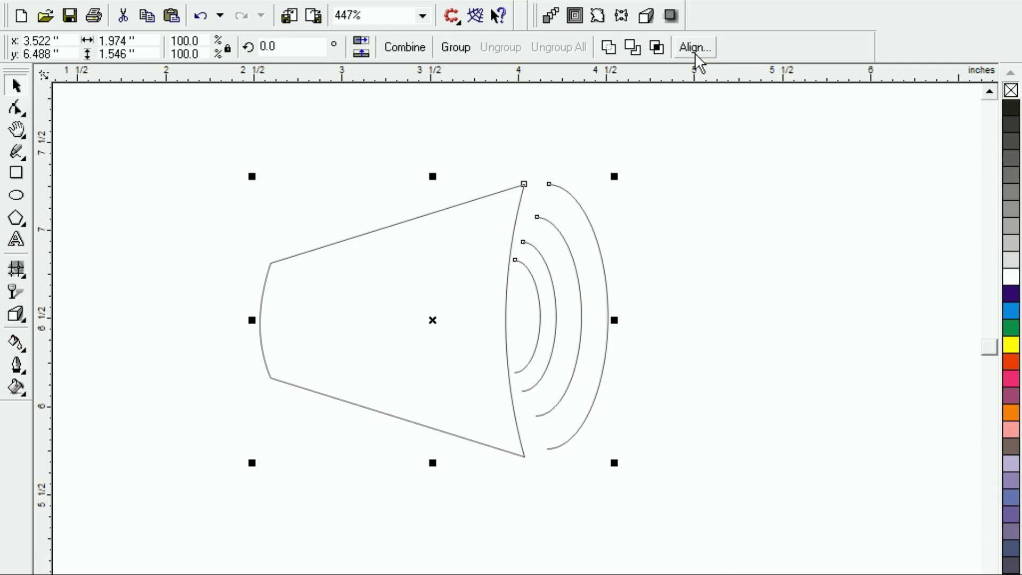
{"action": "key", "text": "F12"}
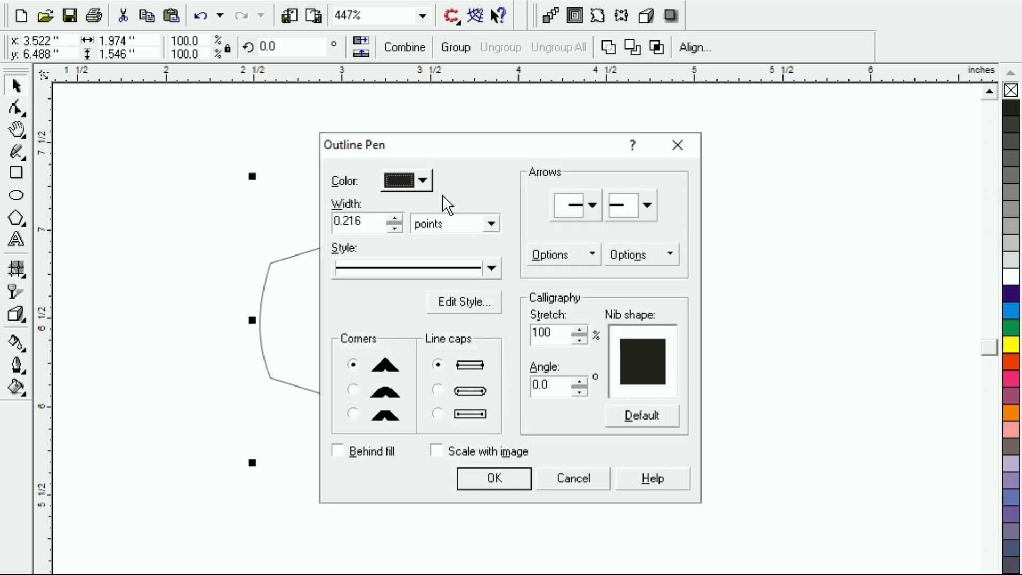
{"action": "left_click", "coordinate": [341, 450]}
{"action": "left_click", "coordinate": [436, 451]}
{"action": "key", "text": "alt+w"}
{"action": "type", "text": "4"}
{"action": "key", "text": "Return"}
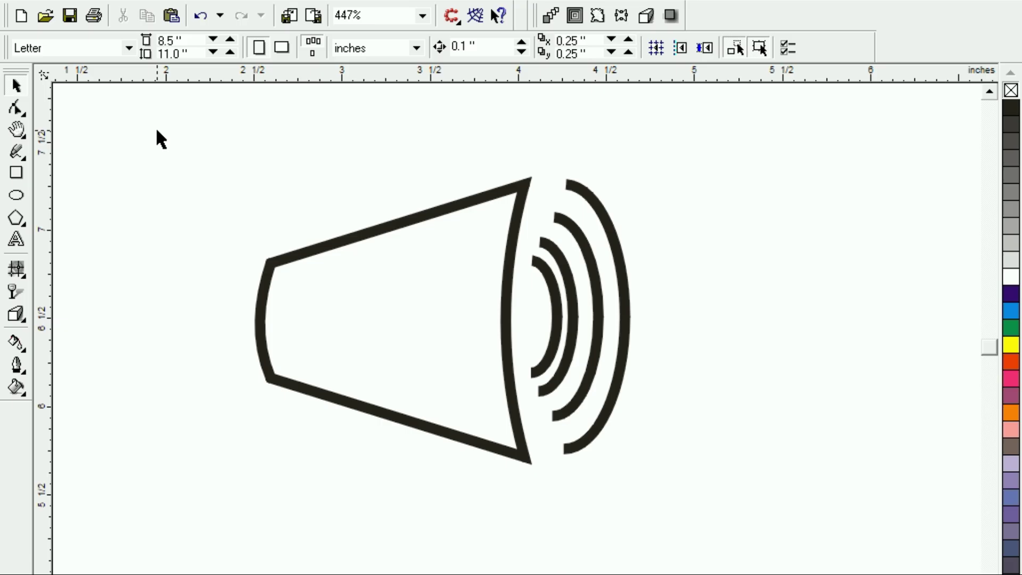
{"action": "left_click_drag", "start_coordinate": [176, 160], "coordinate": [737, 554]}
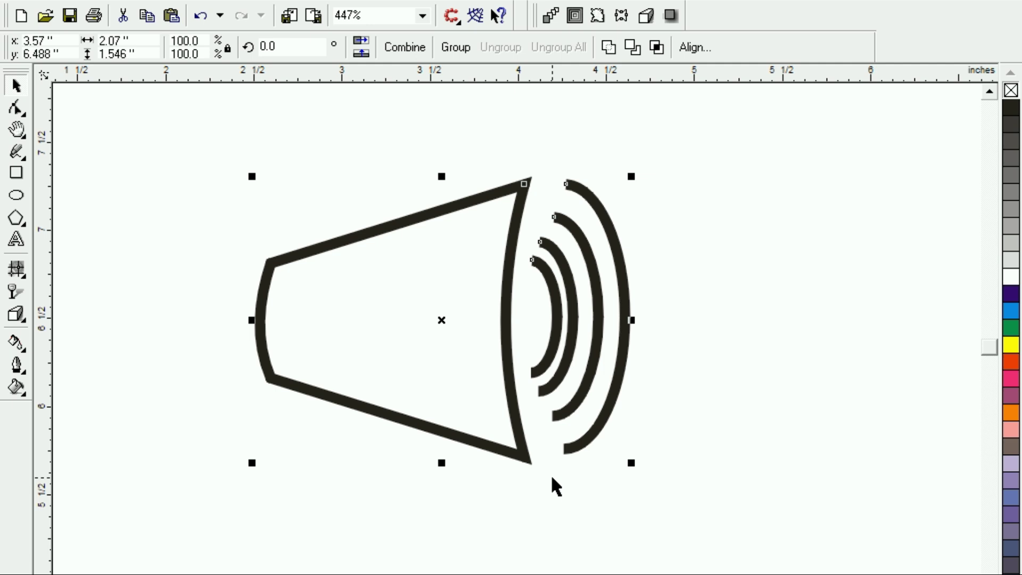
{"action": "left_click", "coordinate": [164, 170]}
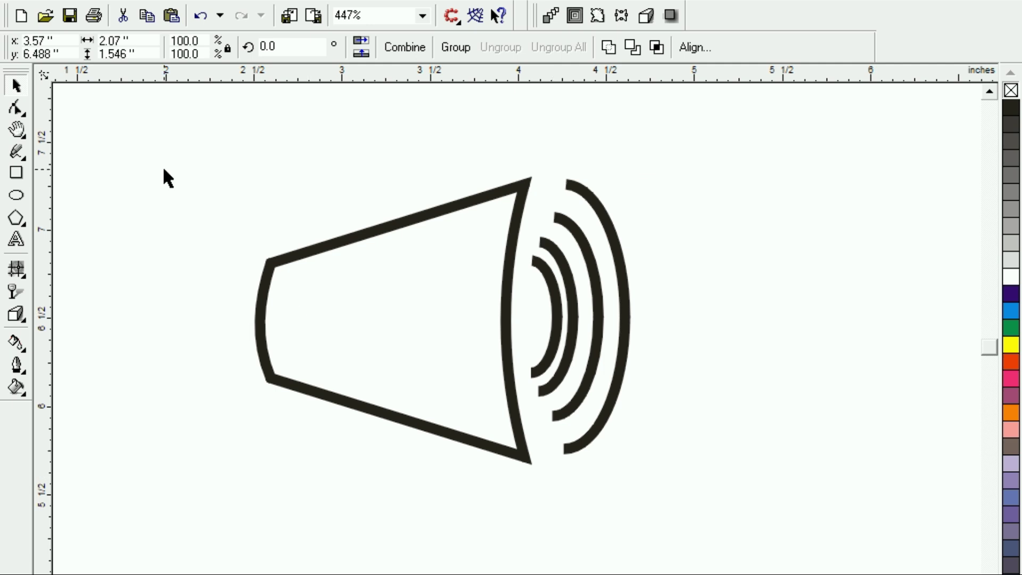